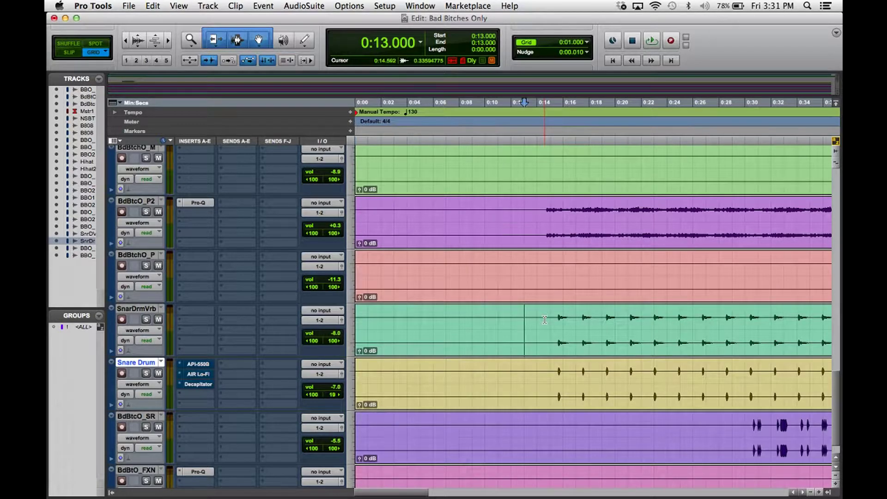
Solo the Snare Drum track, play it from 0:14, then unsolo it
click(527, 350)
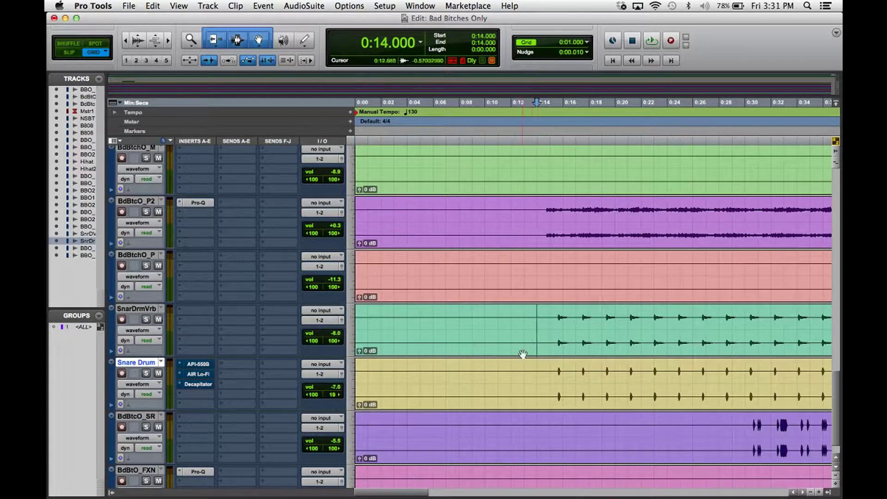
scroll(529, 360, down, 2)
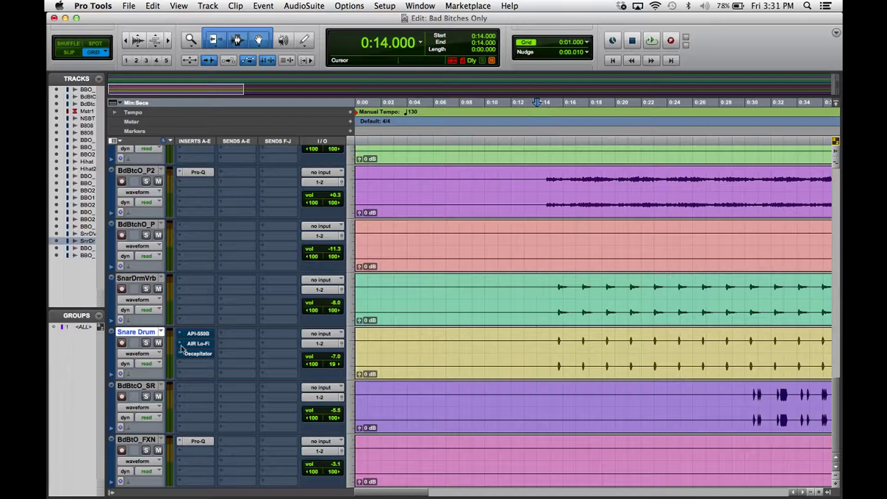
click(146, 344)
key(space)
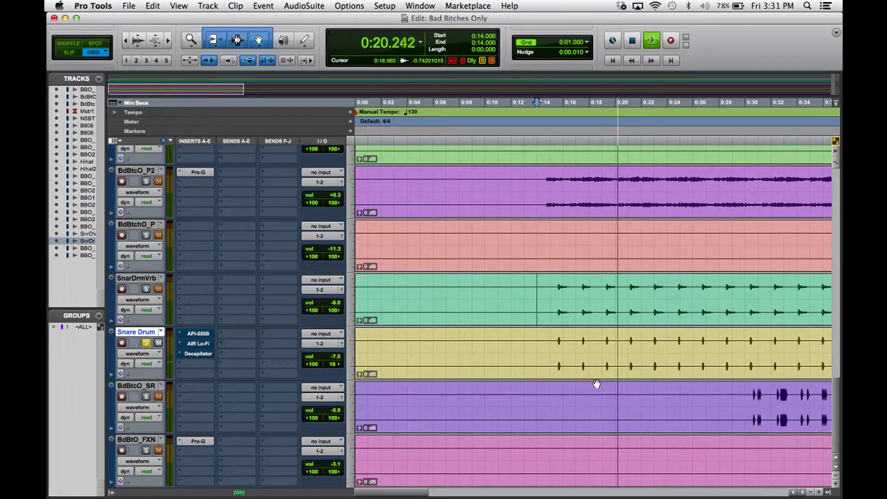
key(space)
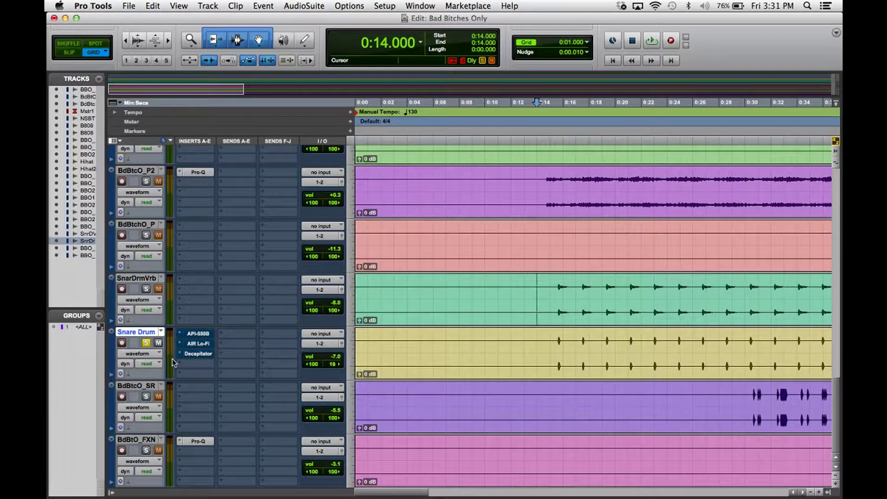
click(146, 343)
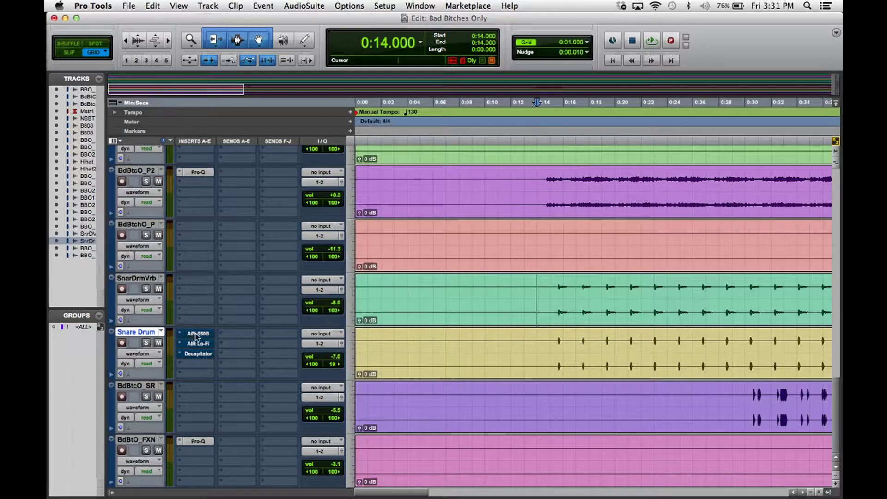
Open the Snare Drum's API-550B EQ, read its knob values, and leave it bypassed
click(197, 334)
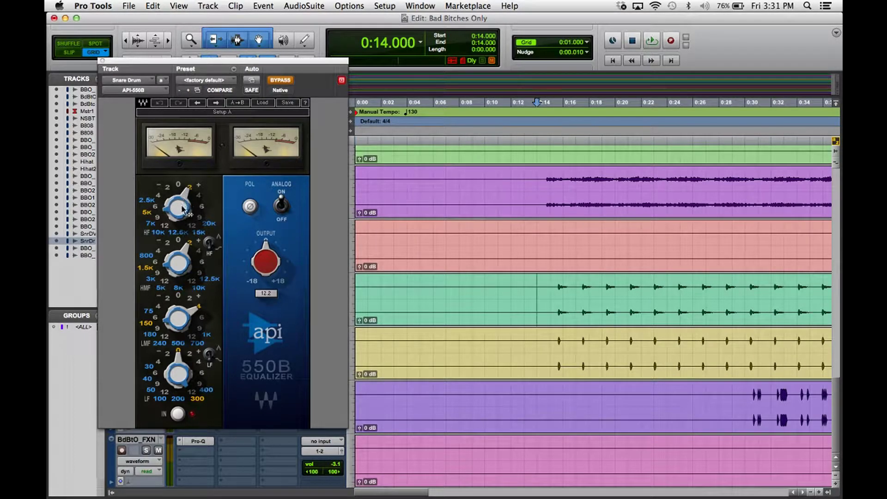
mouse_move(184, 210)
mouse_move(180, 264)
mouse_move(196, 315)
click(279, 81)
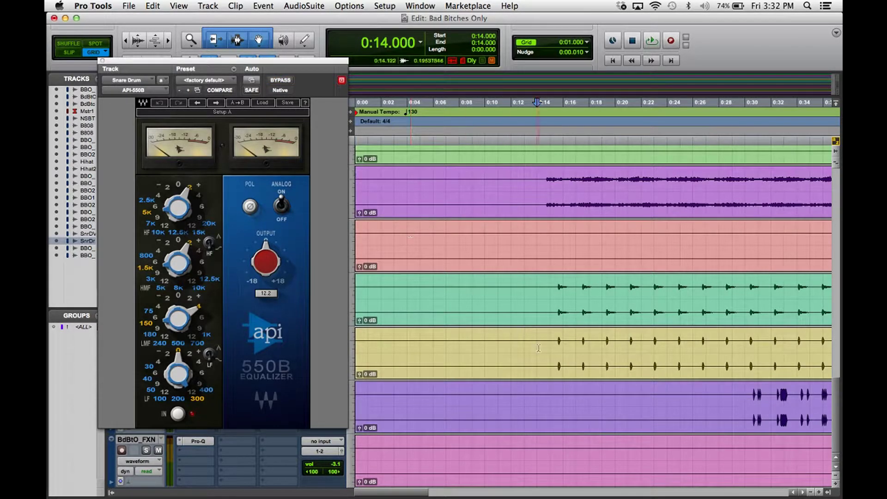
click(280, 81)
Compare the snare with and without the API-550B EQ from 0:14, leaving the EQ enabled
key(space)
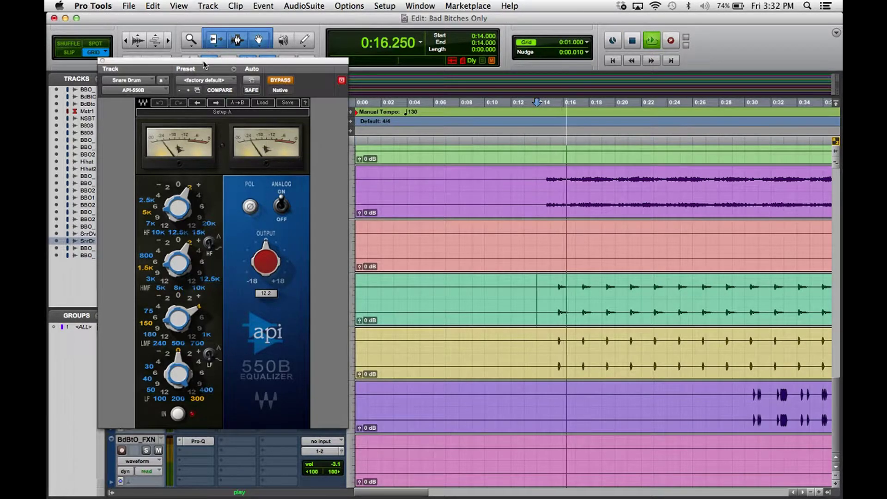
drag(205, 61, 321, 62)
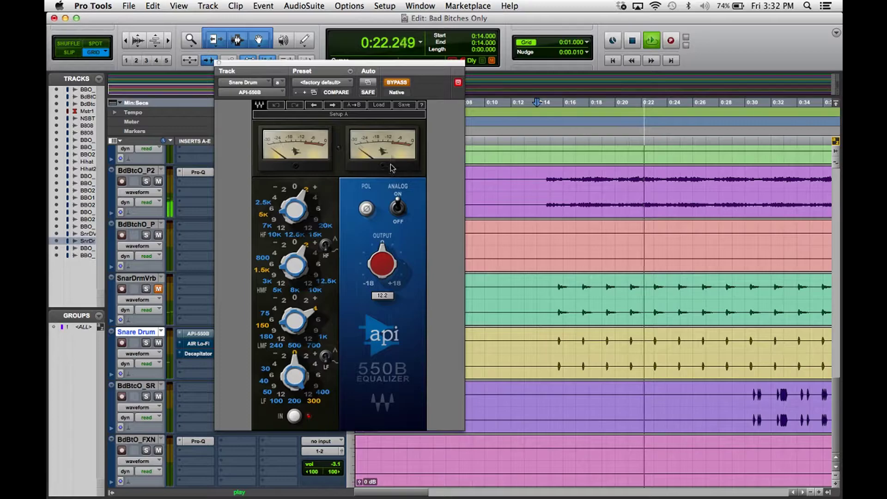
click(396, 82)
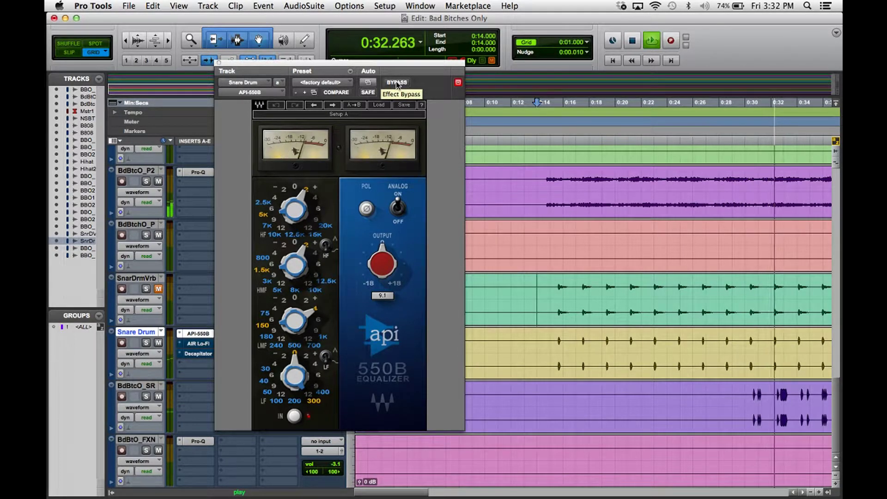
key(space)
key(space)
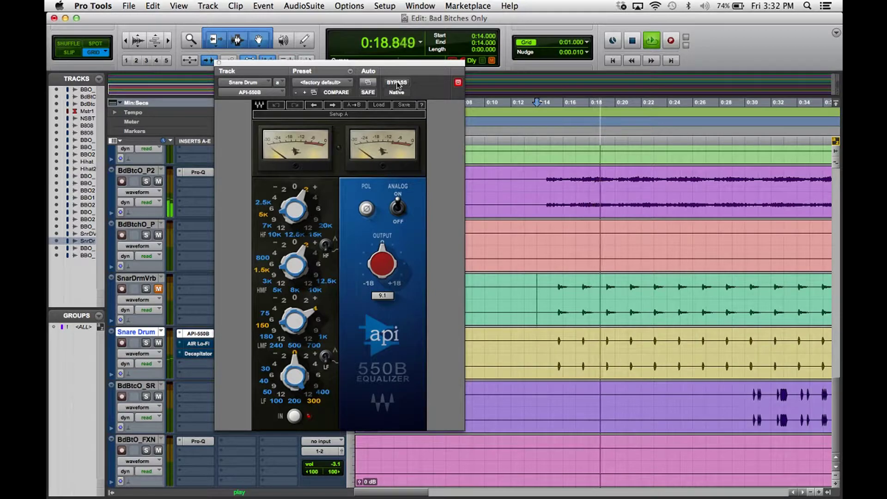
click(397, 82)
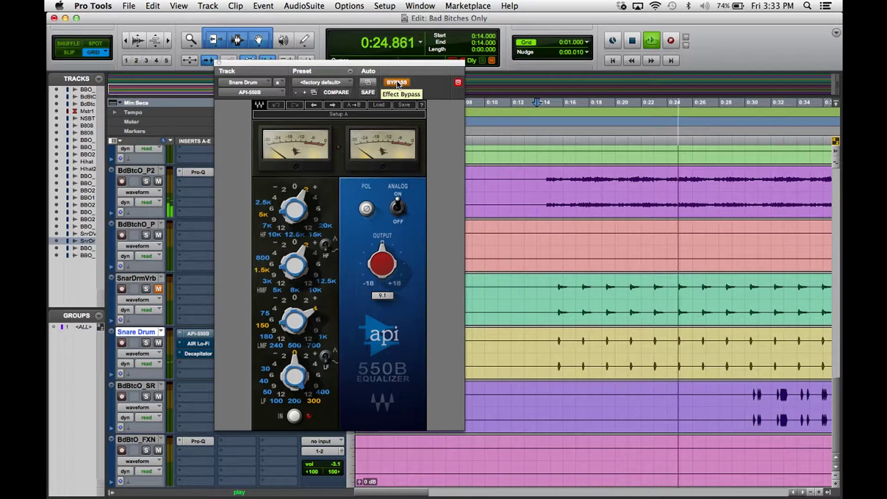
click(396, 83)
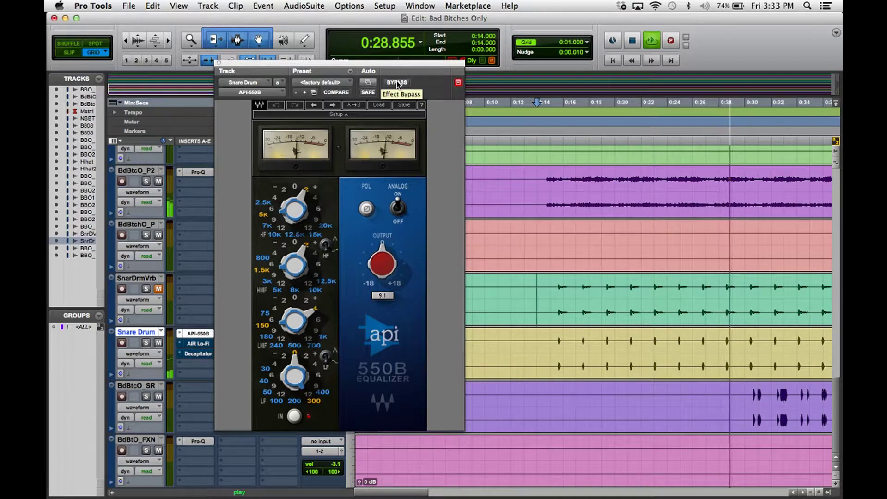
key(space)
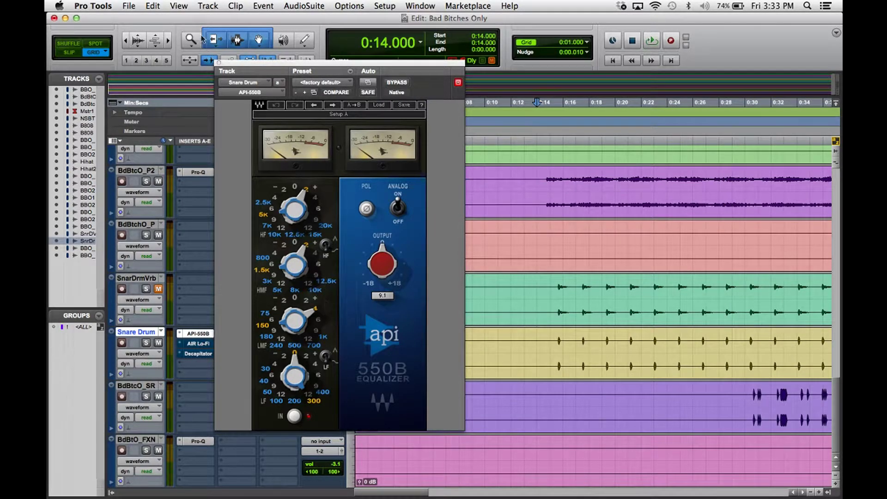
click(198, 343)
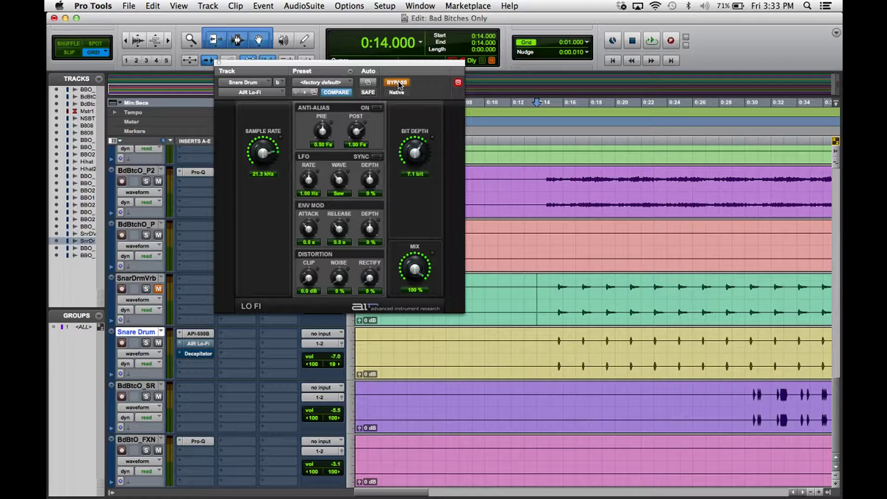
Start playback from 0:14 with the AIR Lo-Fi plugin displayed
key(space)
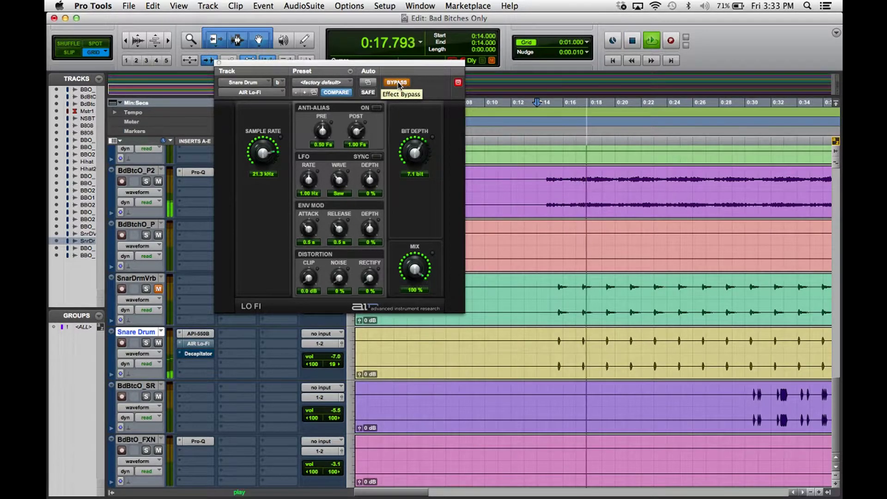
Toggle AIR Lo-Fi bypass during playback to compare, leave it active, and close its window
click(396, 83)
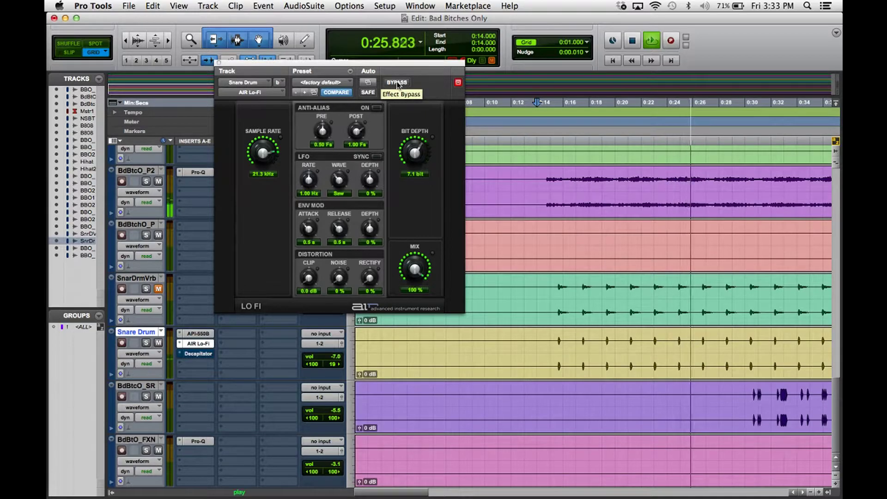
click(396, 83)
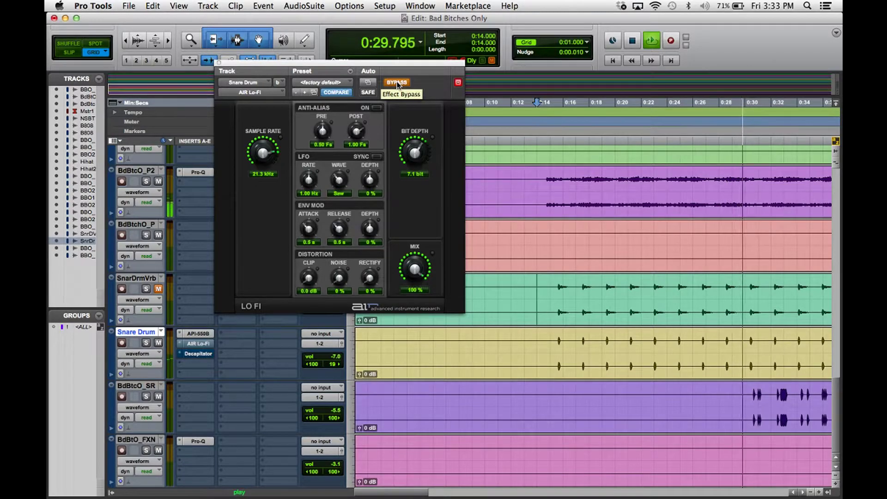
click(396, 83)
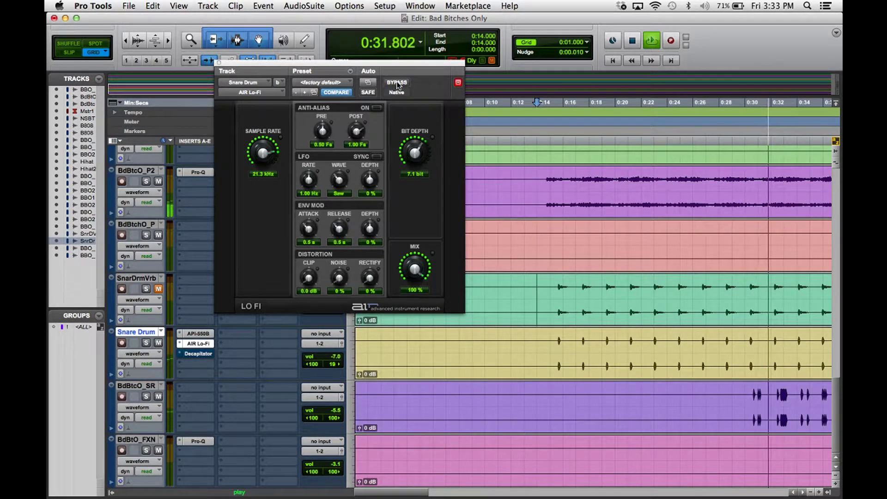
key(space)
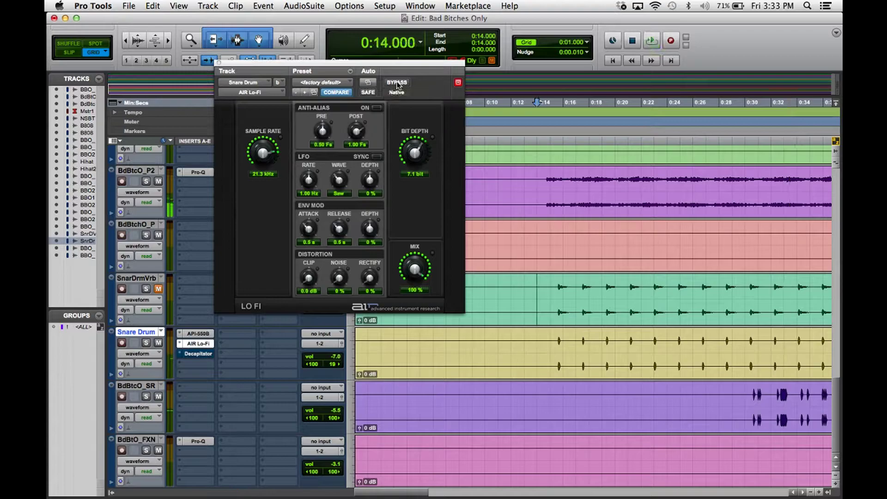
key(space)
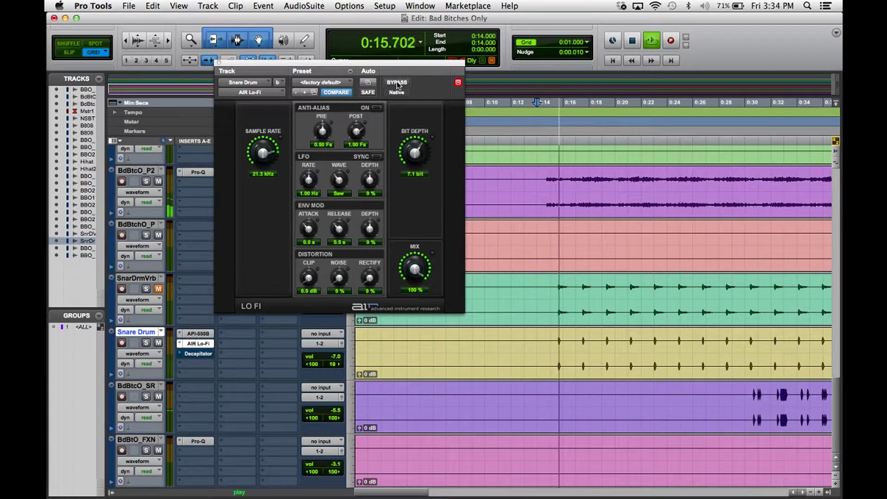
click(397, 83)
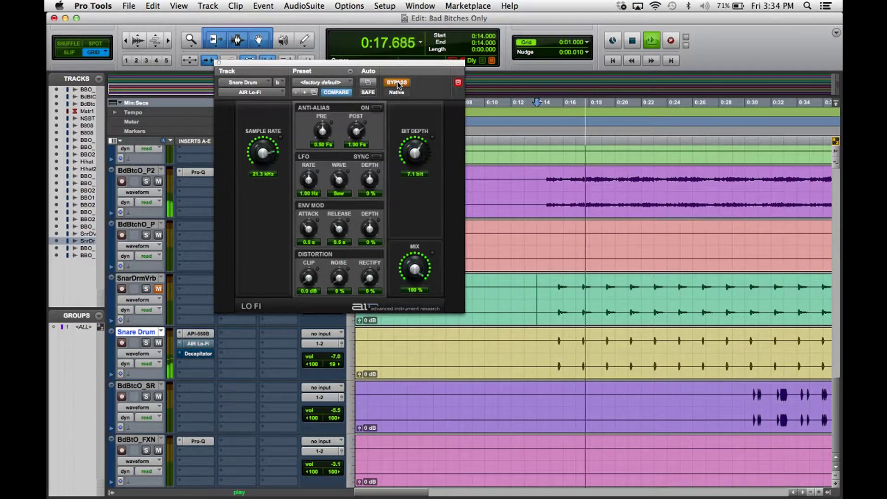
click(397, 82)
key(space)
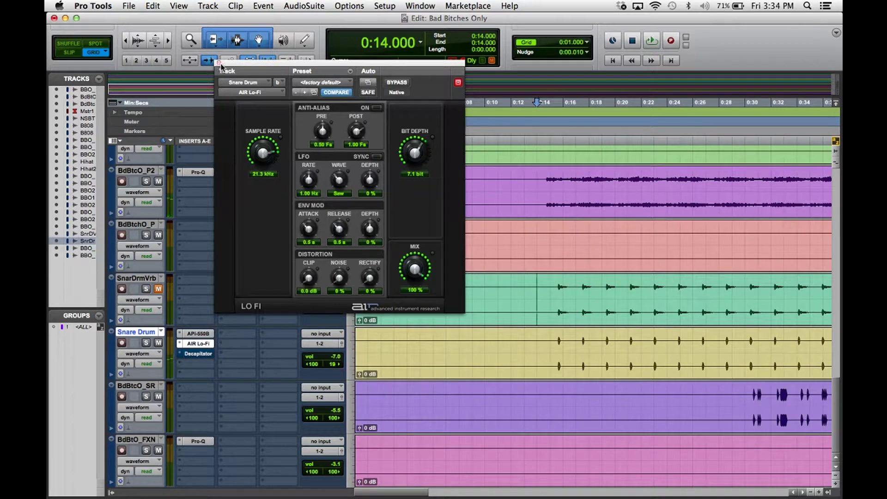
click(219, 63)
Switch to Slip mode, solo Snare Drum, and loop-play a selected snare hit near 0:15.2
click(69, 52)
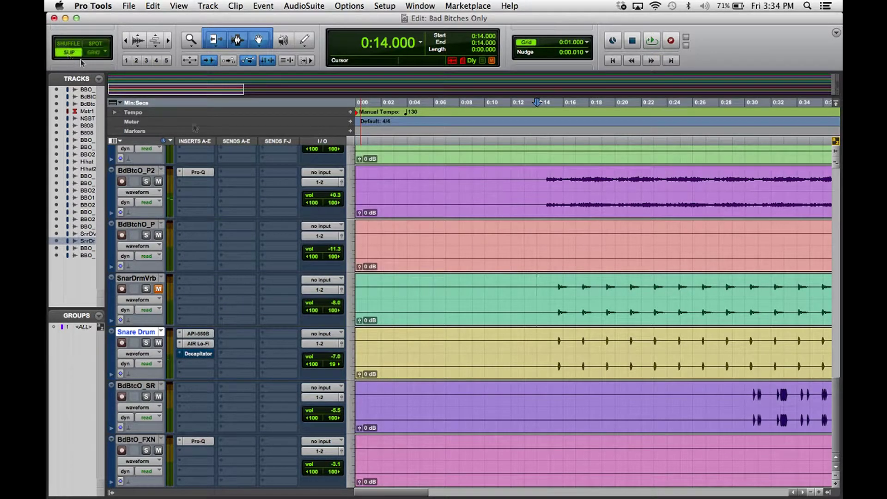
drag(555, 346, 564, 346)
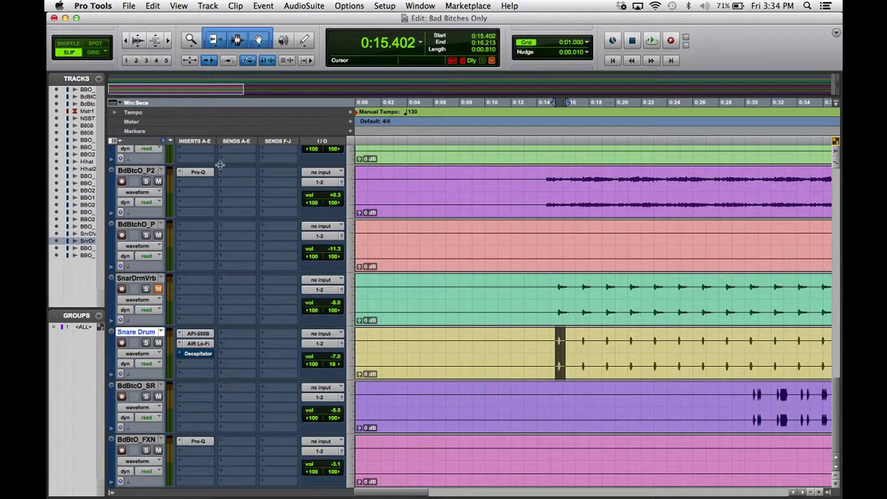
click(145, 344)
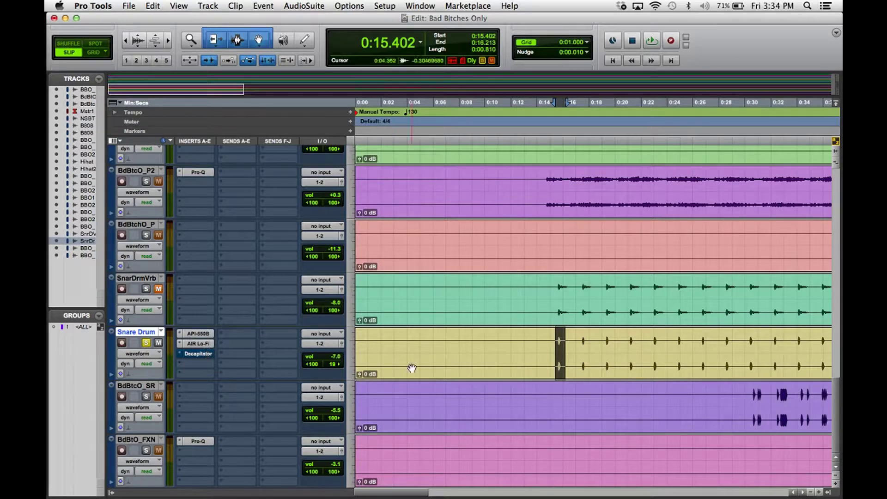
key(space)
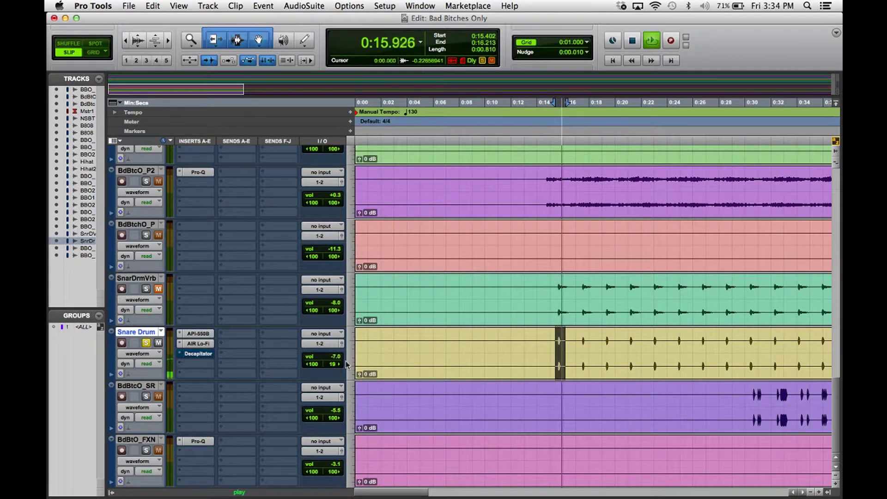
key(space)
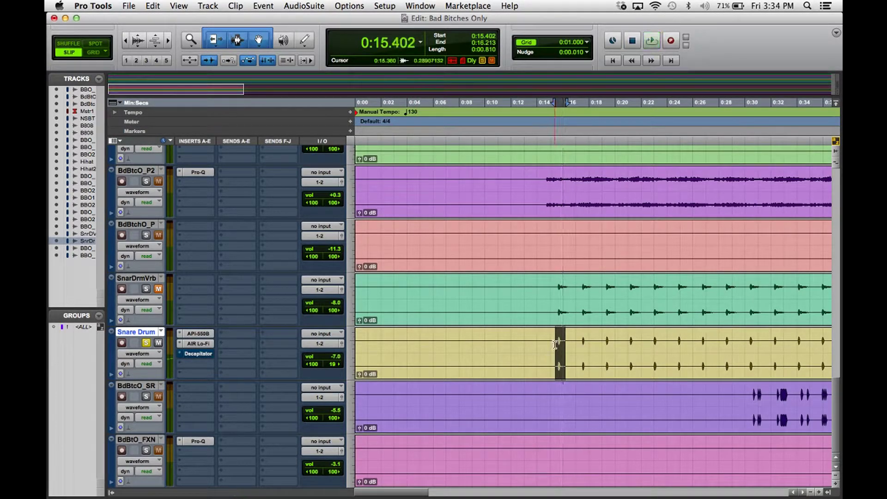
drag(553, 351, 571, 346)
key(space)
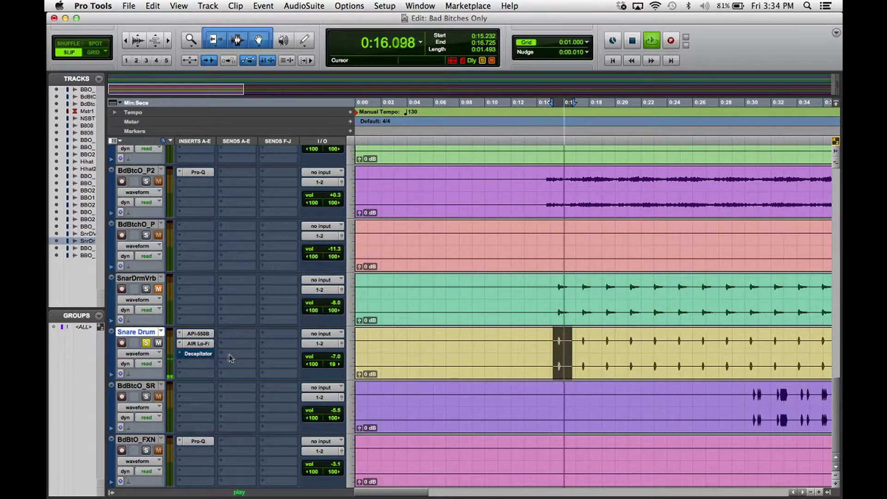
key(space)
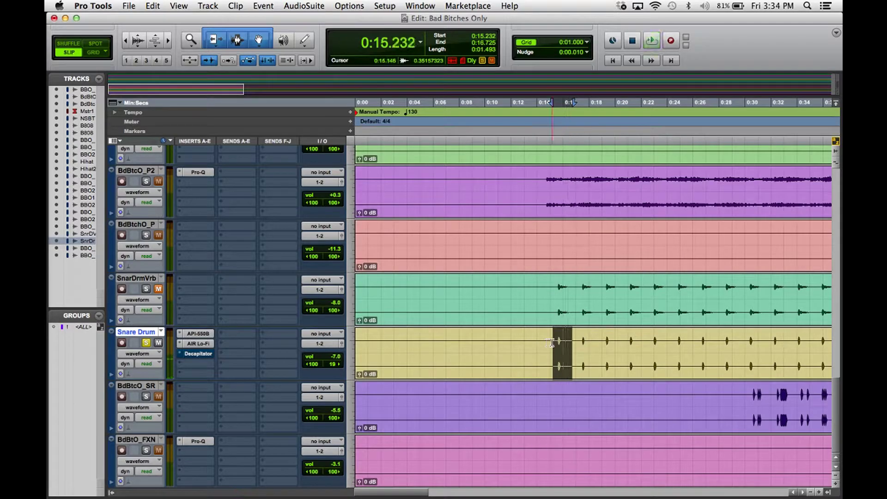
Reselect the snare hit from 0:15.189 and loop it while adjusting the Lo-Fi and Decapitator inserts
drag(552, 344, 557, 343)
key(space)
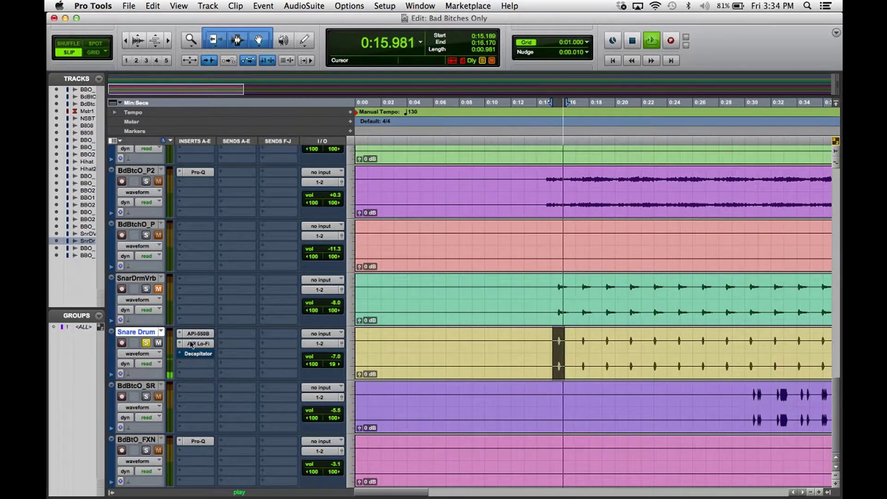
drag(196, 352, 198, 348)
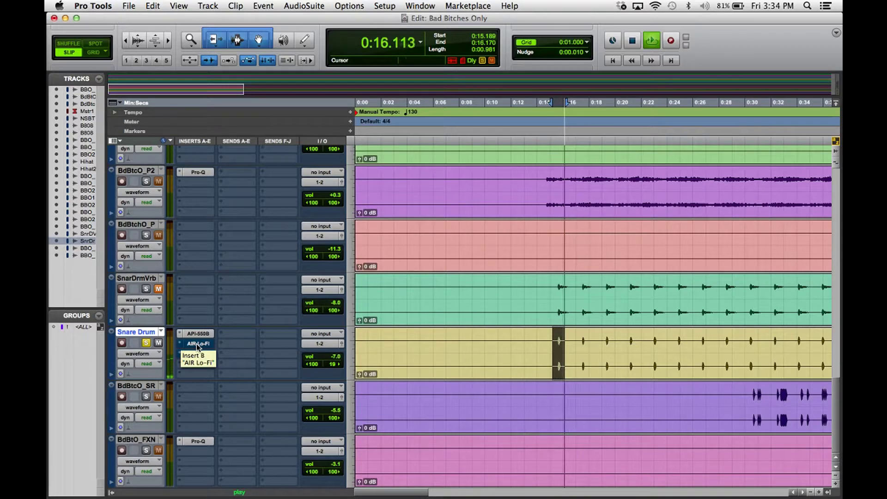
key(space)
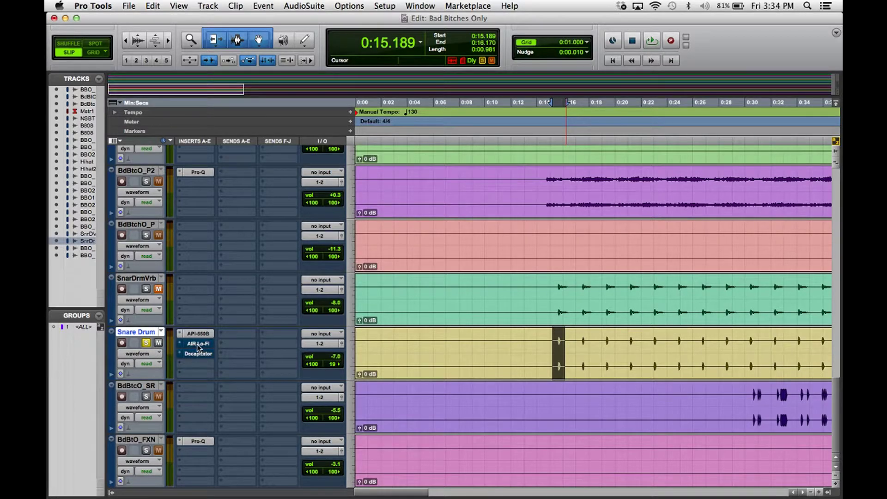
key(space)
super+click(200, 348)
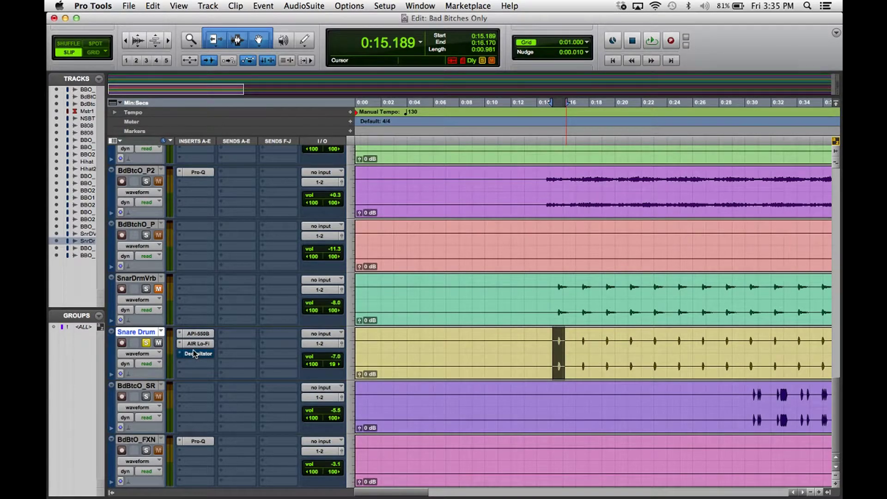
key(space)
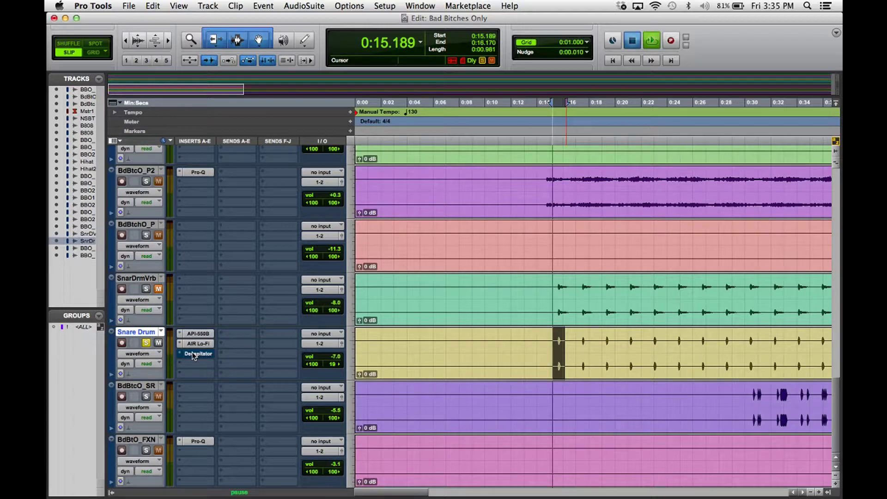
Open Decapitator on the Snare Drum and loop-play the hit from 0:15.189
click(191, 353)
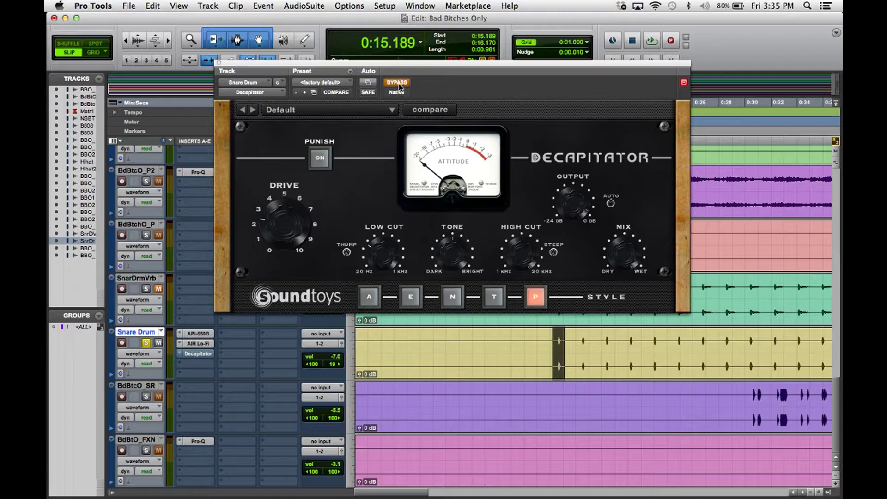
key(space)
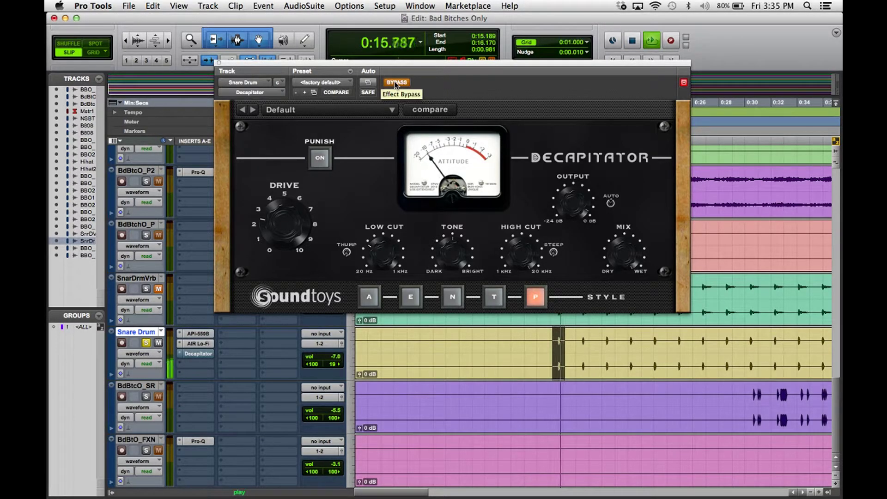
Loop the snare hit while toggling Decapitator bypass, ending with the effect on
click(394, 81)
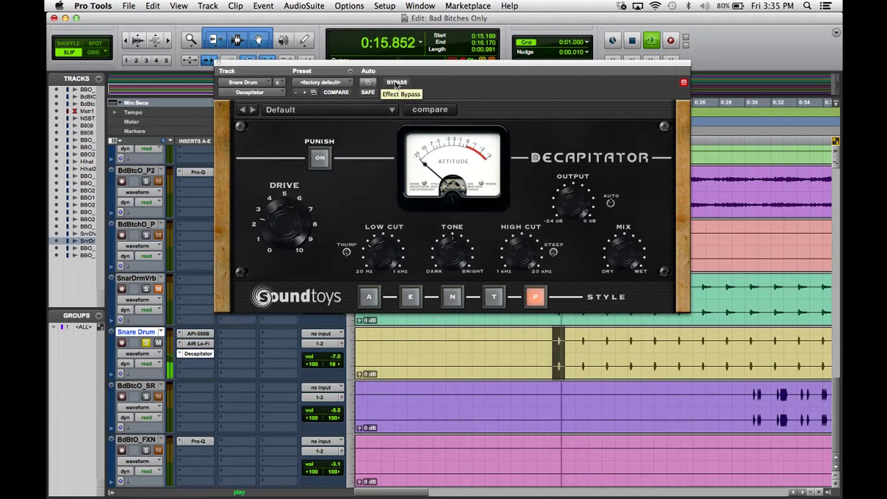
click(395, 82)
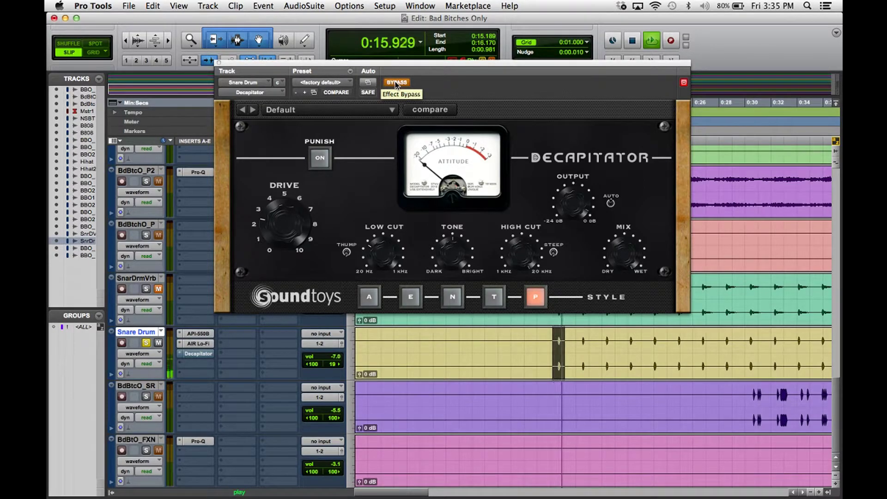
click(395, 82)
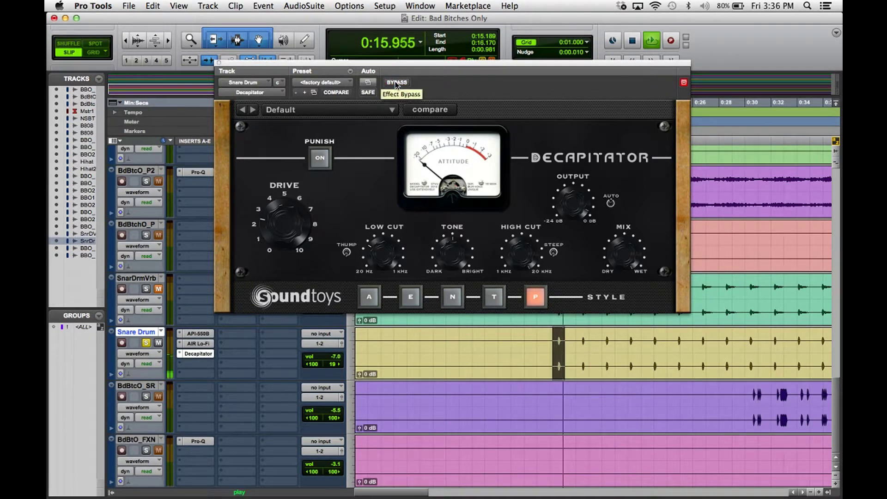
key(space)
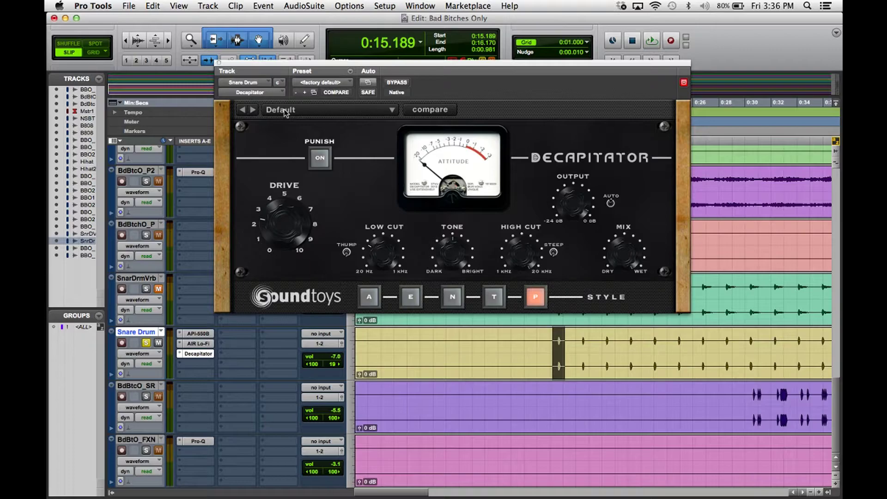
click(395, 83)
key(space)
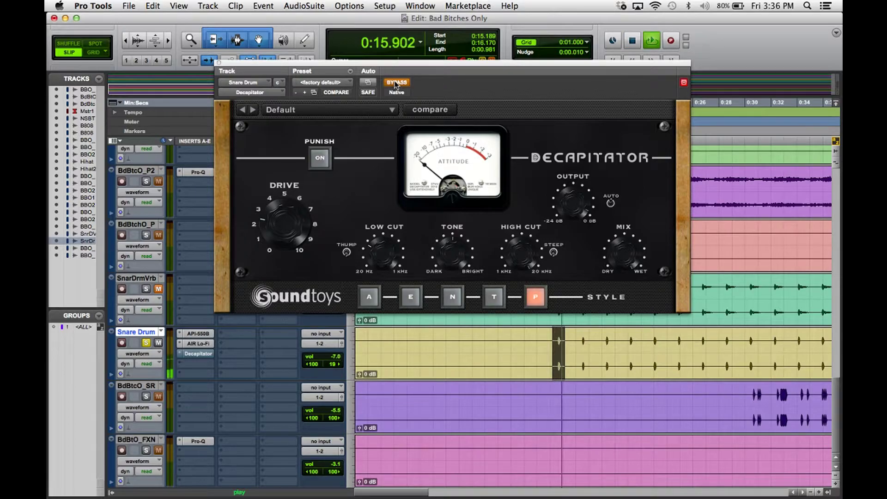
click(396, 83)
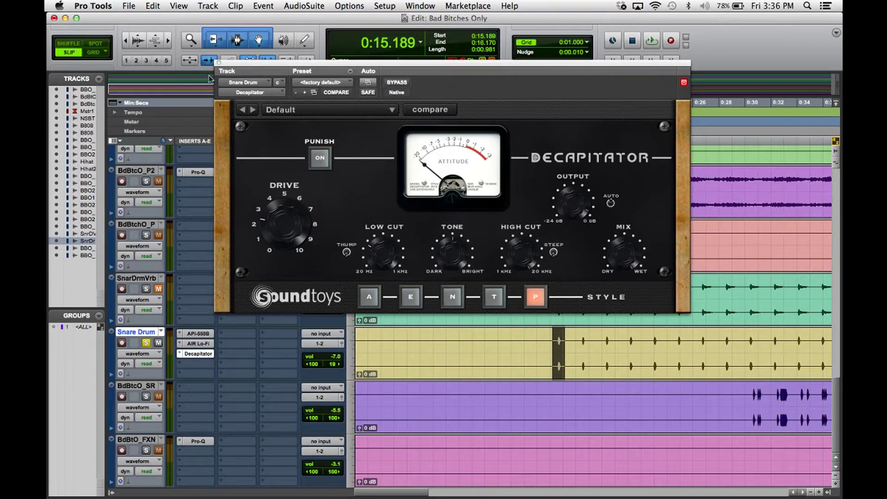
Close Decapitator, unsolo Snare Drum, and play the full mix from 0:13.653
click(219, 63)
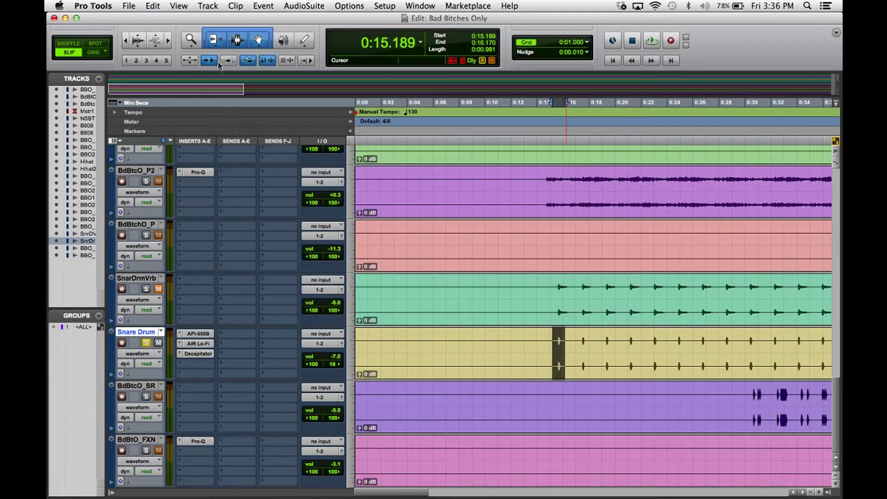
click(549, 344)
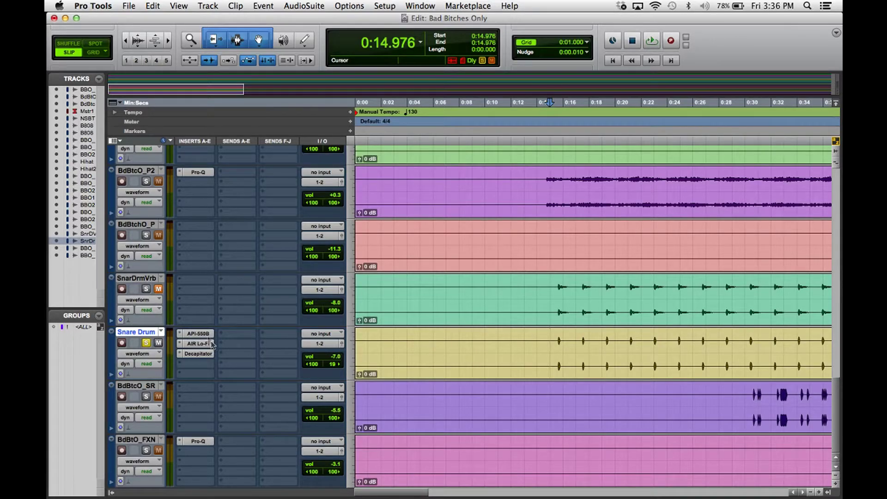
click(146, 342)
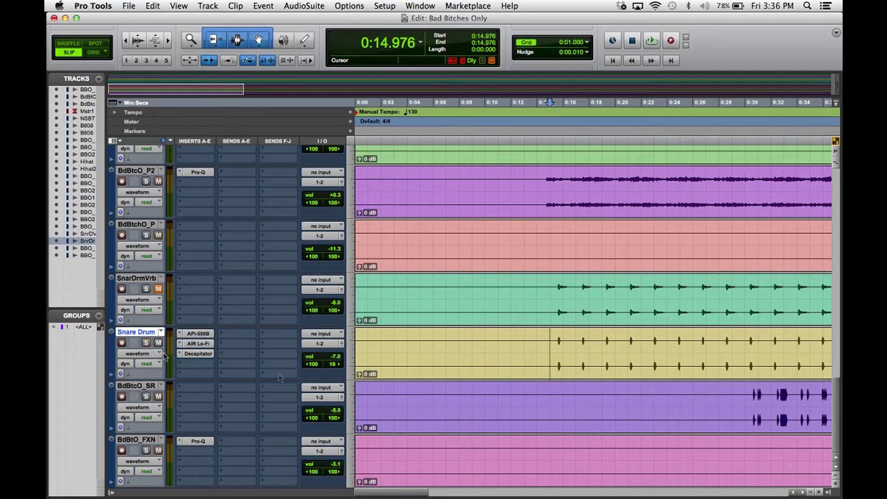
click(532, 342)
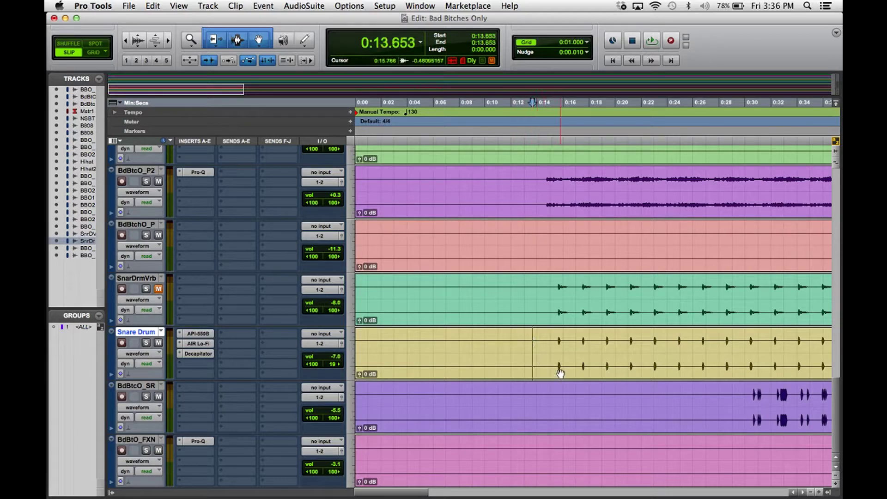
key(space)
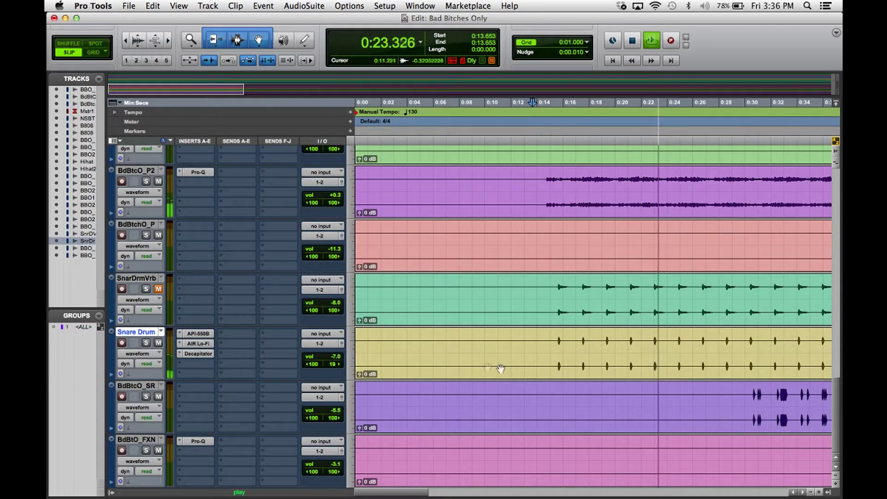
key(space)
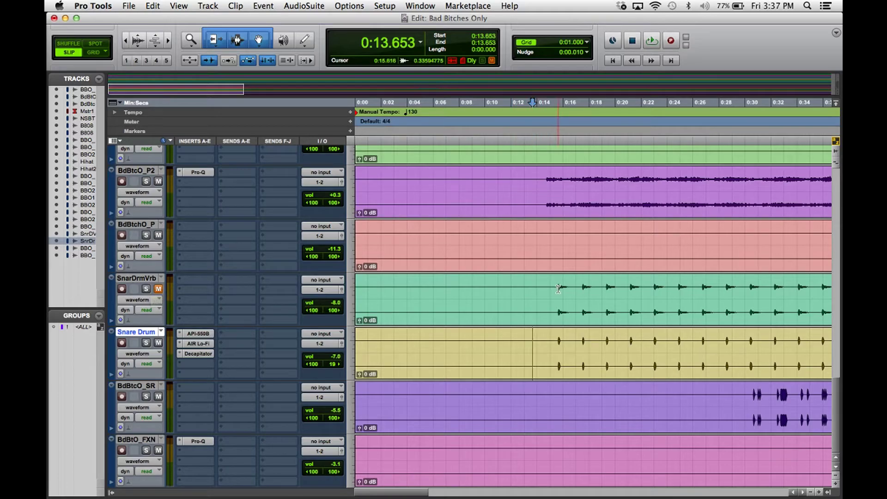
Solo SnarDrmVrb, loop 0:15.445–0:18.986 to hear the reverb alone, then unsolo it
click(146, 289)
drag(556, 290, 573, 291)
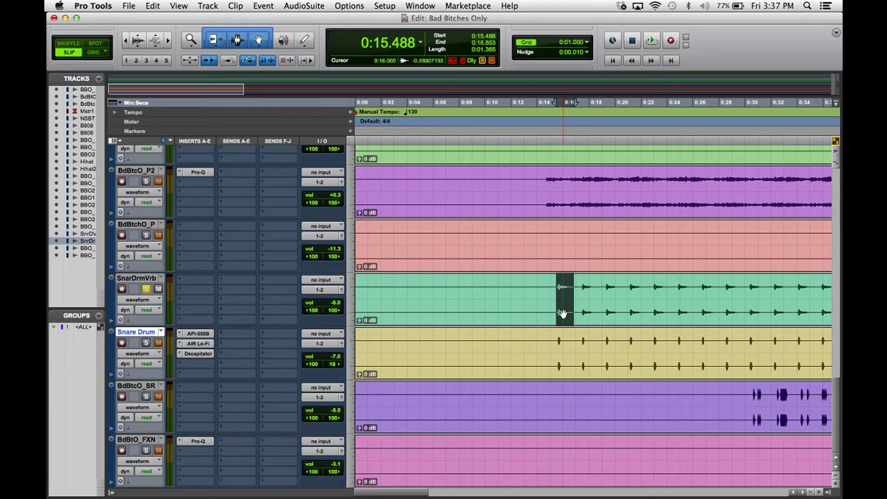
key(space)
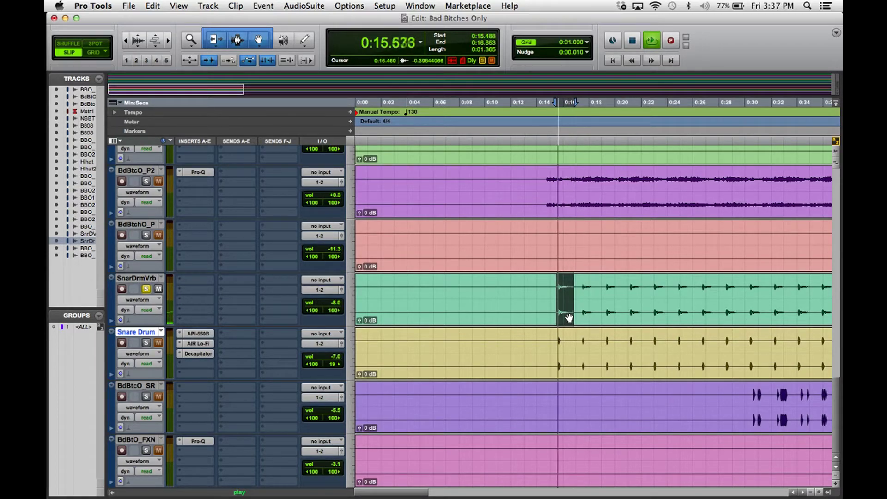
key(space)
drag(557, 314, 603, 328)
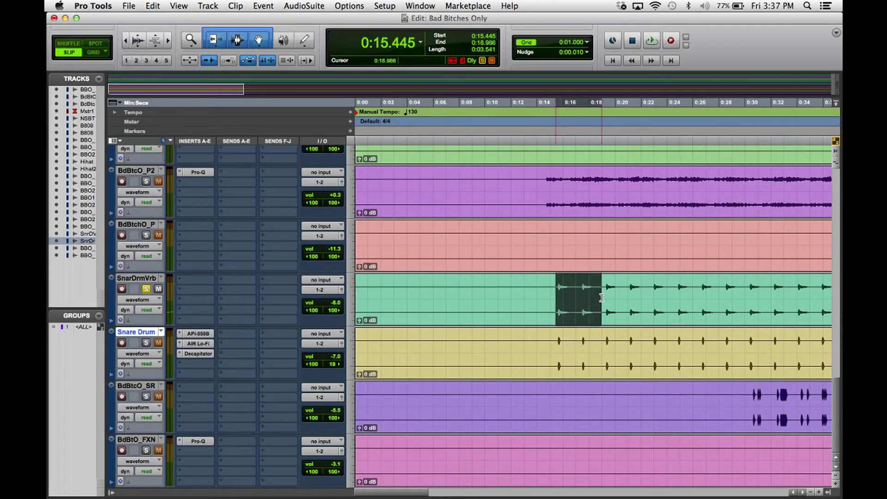
key(space)
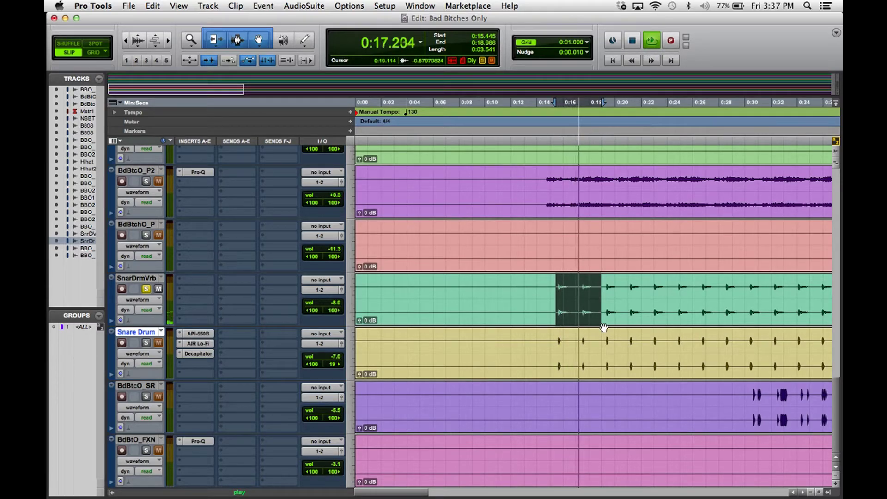
key(space)
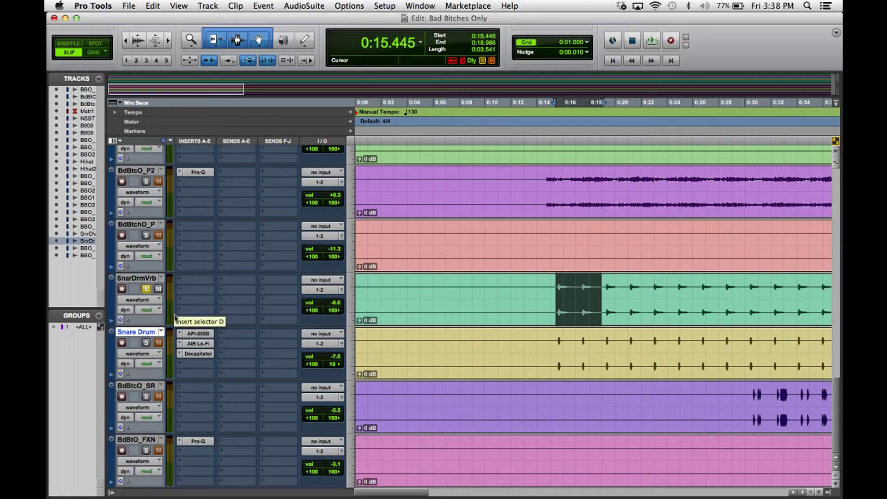
click(146, 288)
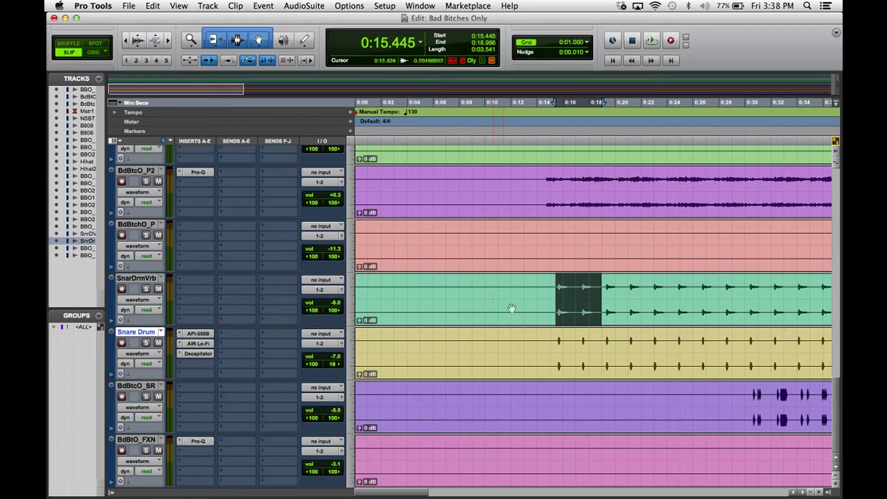
Play the full mix from 0:13.354 and raise the SnarDrmVrb fader from -8.0 to -5.8 dB
click(528, 298)
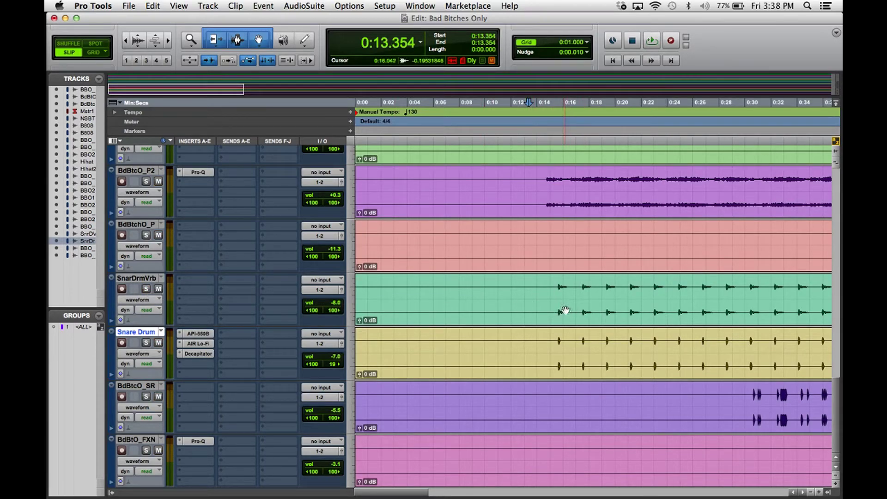
click(146, 288)
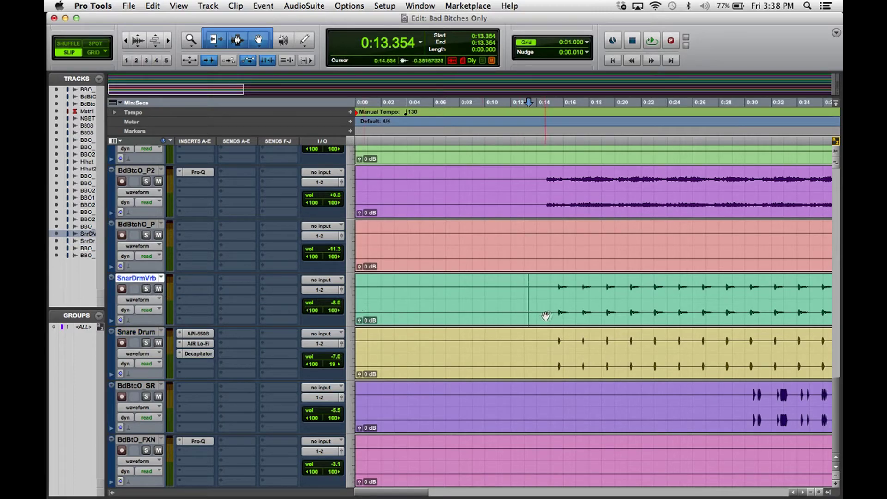
key(space)
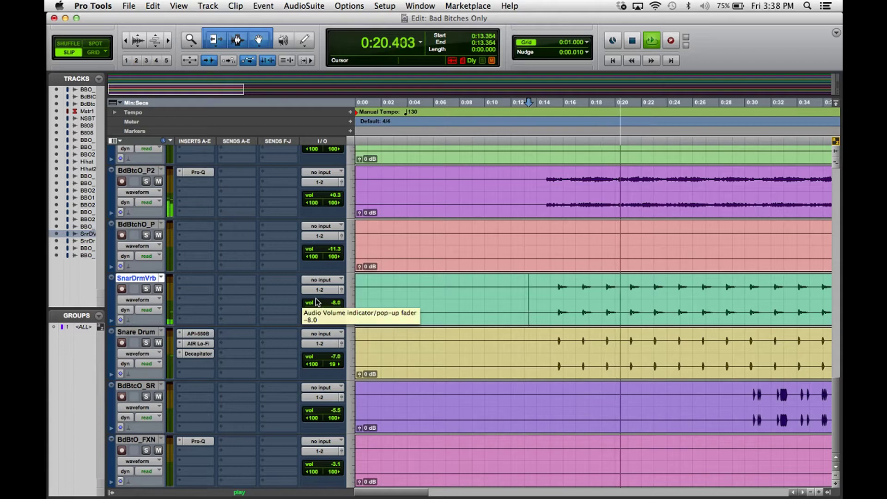
key(super+equal)
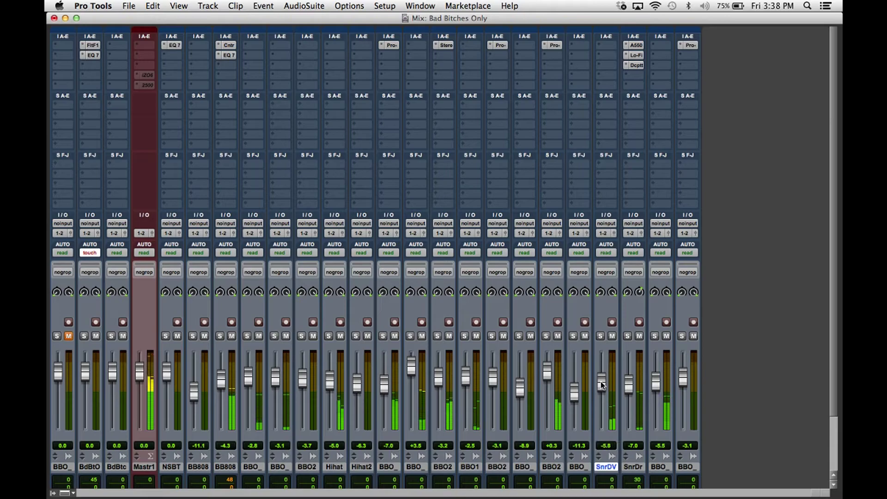
key(super+equal)
key(super+bracketleft)
key(super+bracketleft)
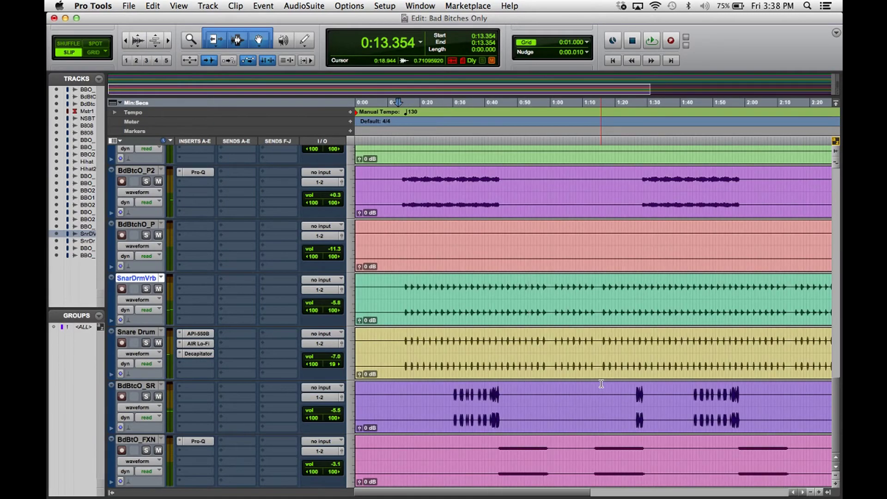
click(493, 349)
key(space)
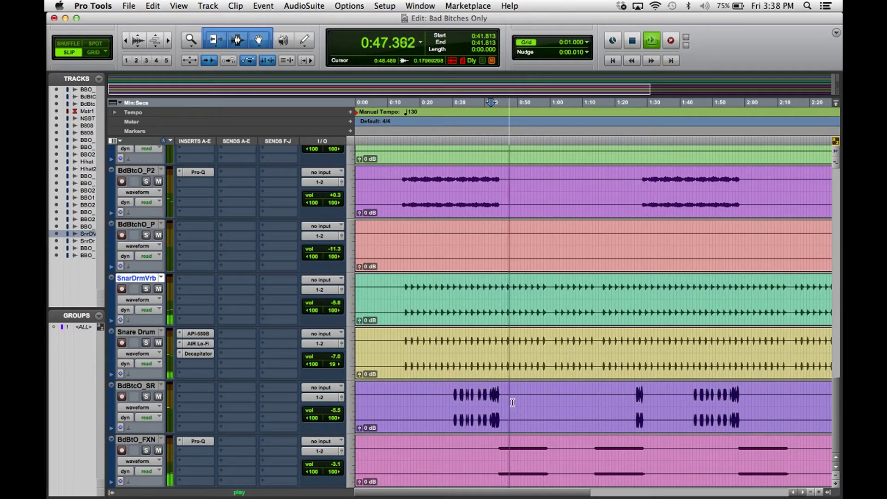
key(super+equal)
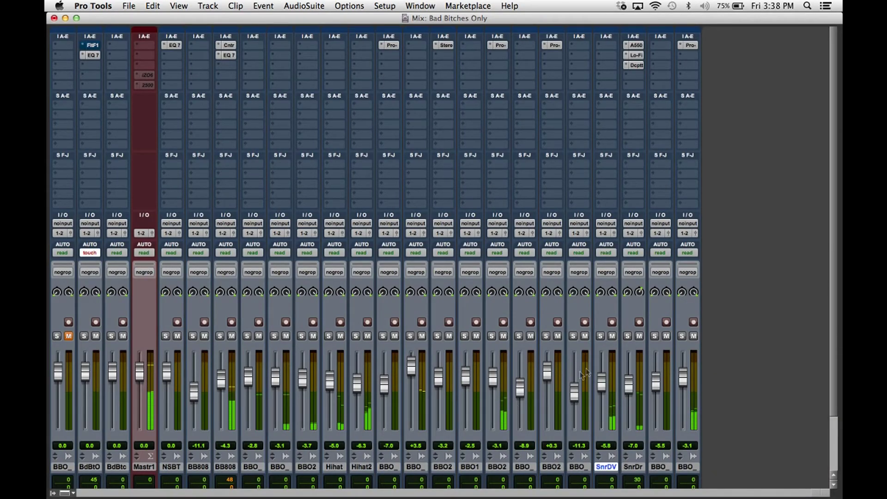
click(612, 336)
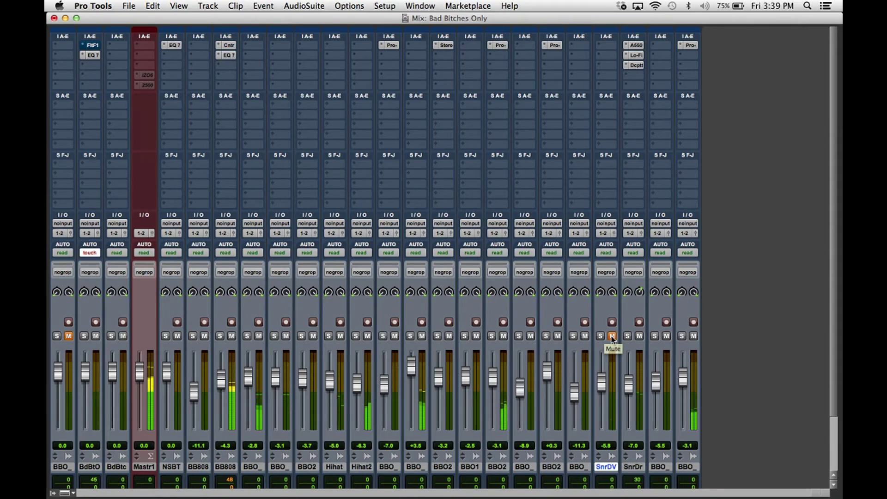
click(612, 337)
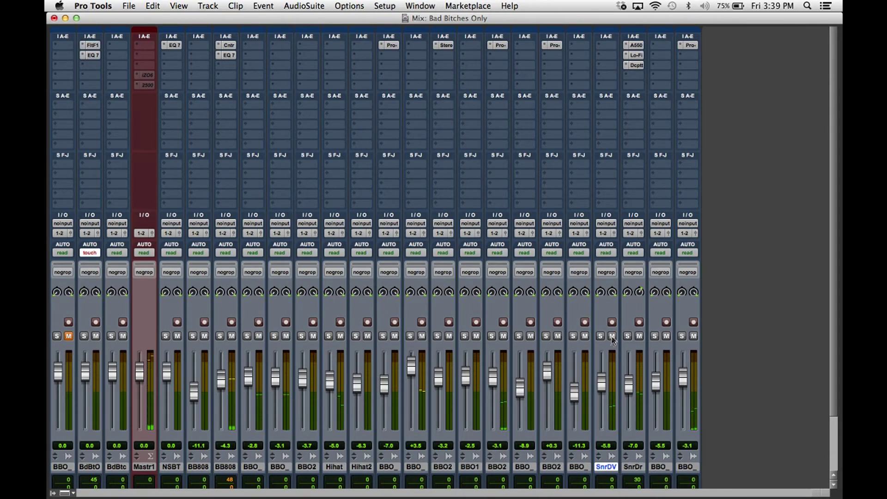